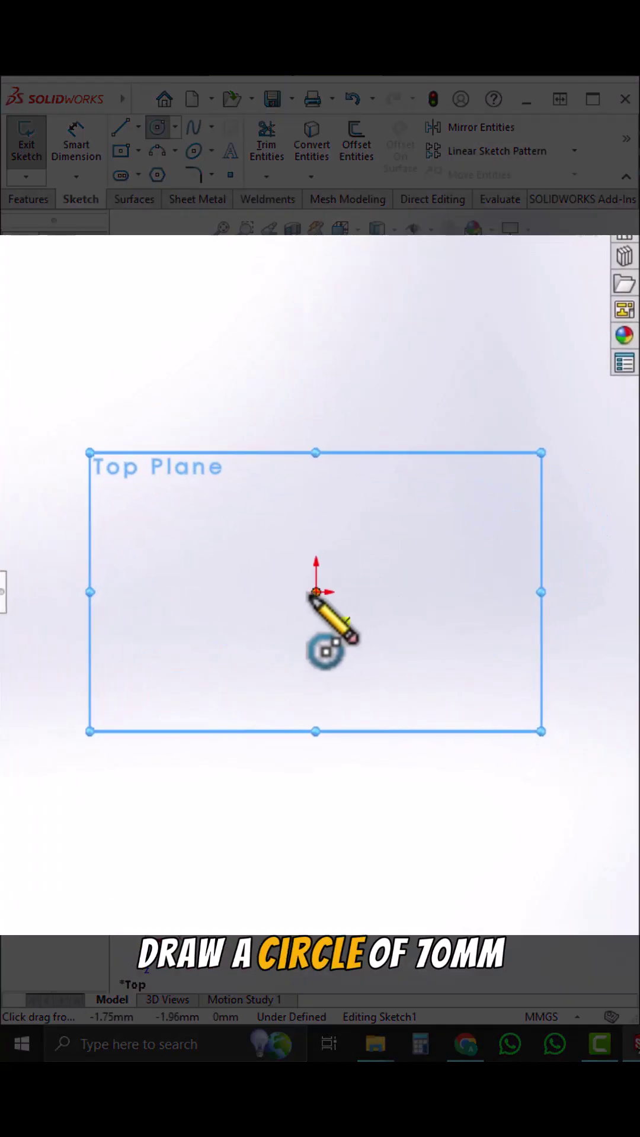
- Draw a 70 mm circle at the origin and a horizontal centreline through it
click(316, 591)
text(70)
key(Return)
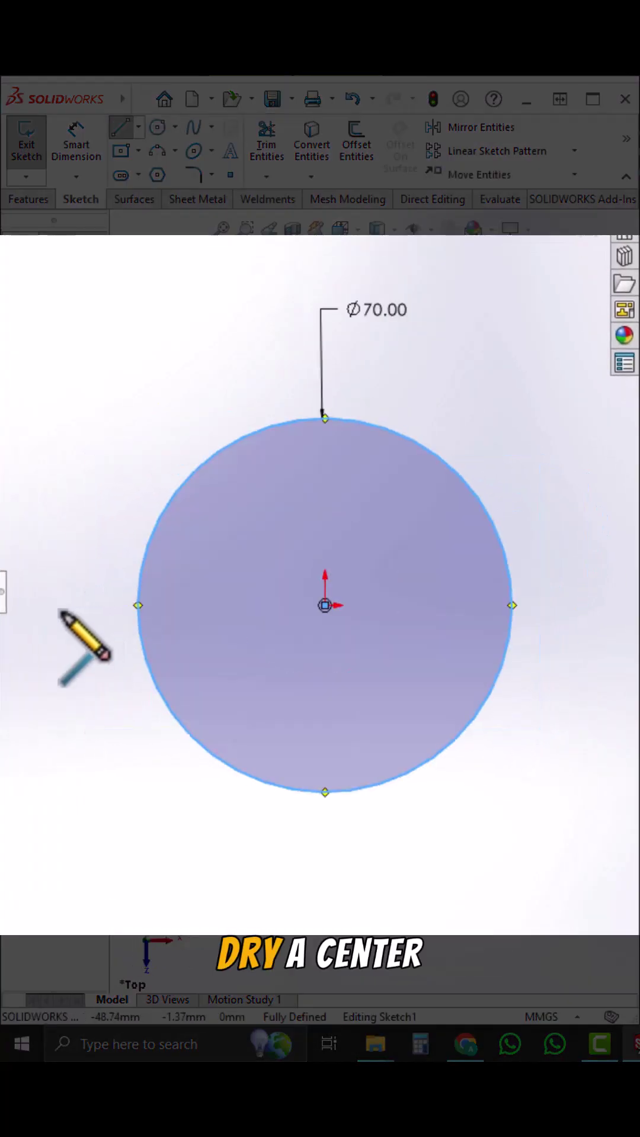
click(74, 606)
click(588, 605)
key(Escape)
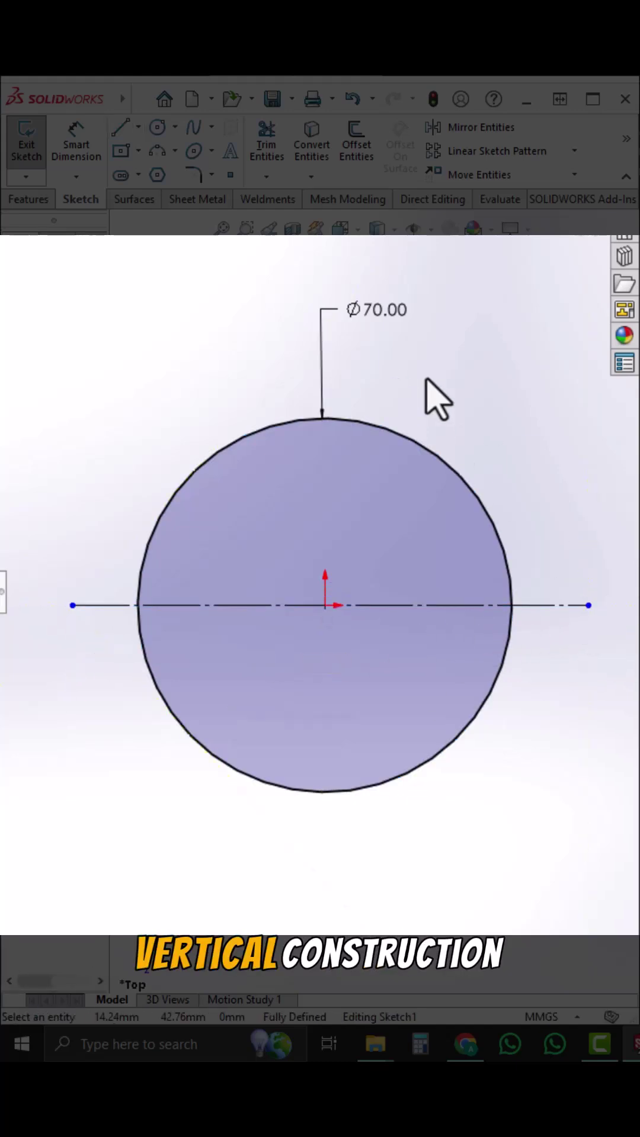
- Finish the vertical centreline and draw two 30 mm circles on the horizontal centreline
click(326, 863)
right_click(452, 670)
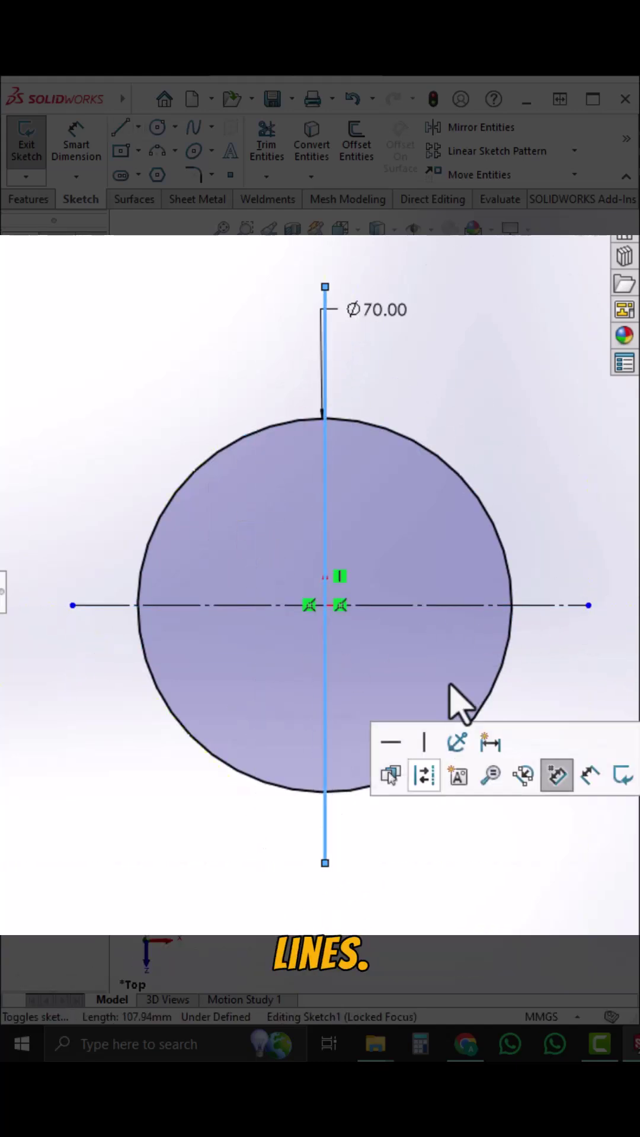
click(457, 675)
text(30)
key(Return)
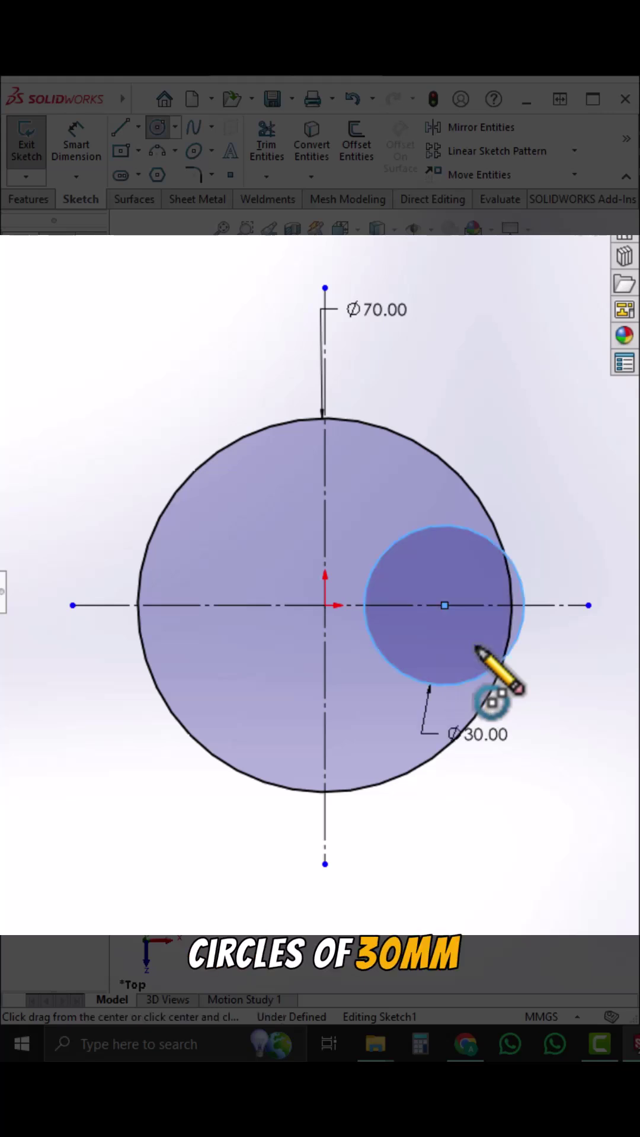
click(180, 605)
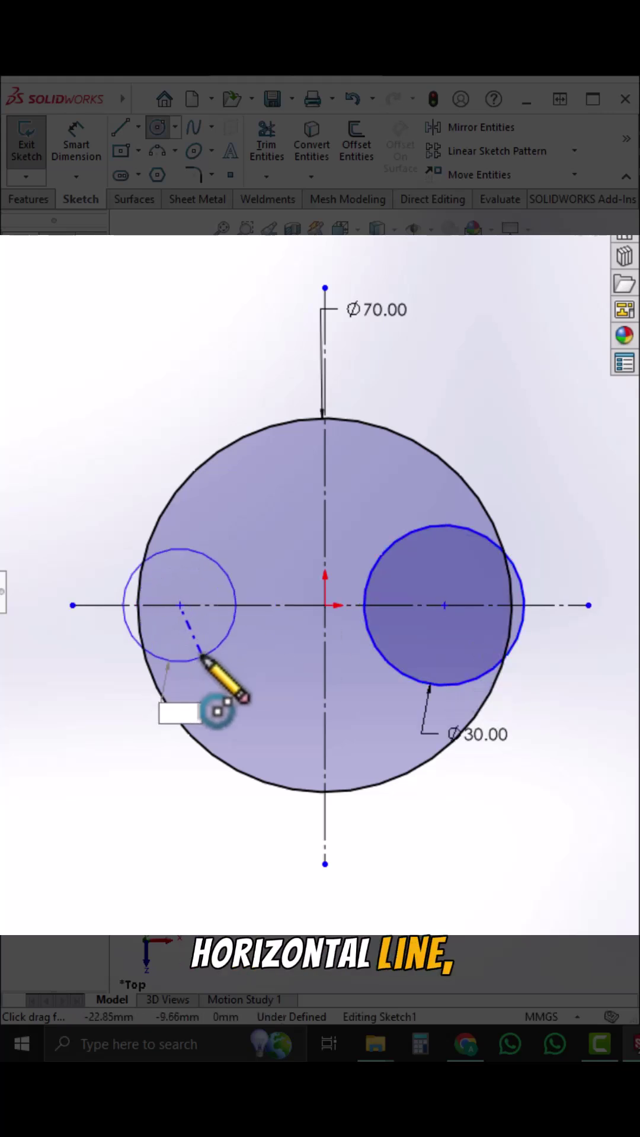
text(30)
key(Return)
- Dimension the two small circle centres 58 mm apart
key(d)
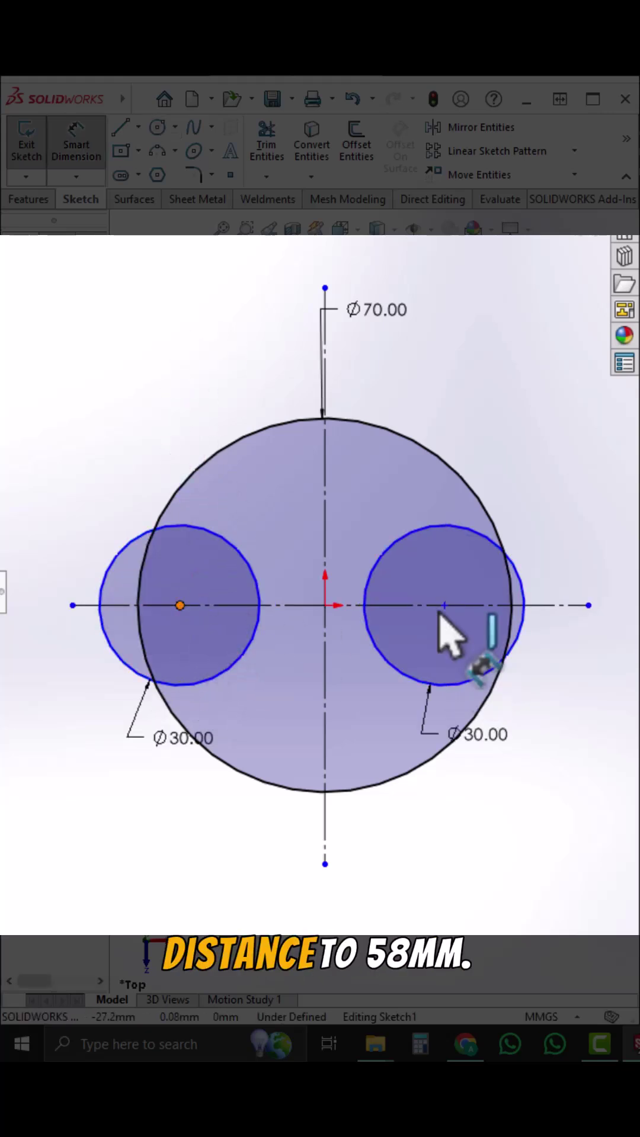
click(444, 605)
click(299, 765)
text(58)
key(Return)
key(Escape)
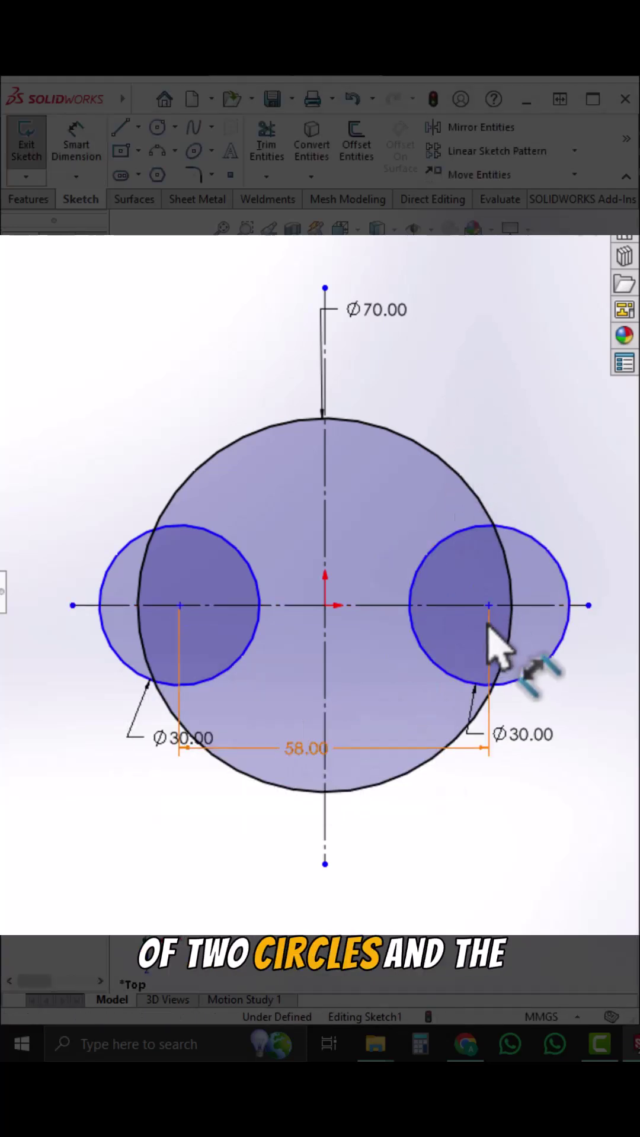
- Make the two small circle centres symmetric about the vertical centreline
click(488, 607)
ctrl+click(325, 575)
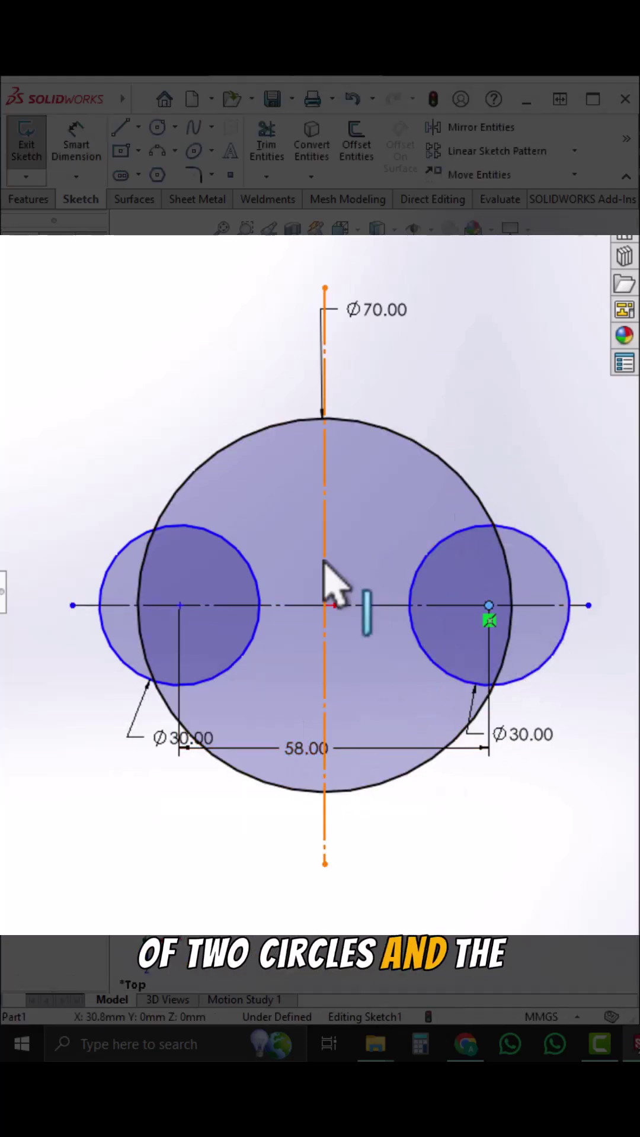
shift+click(183, 607)
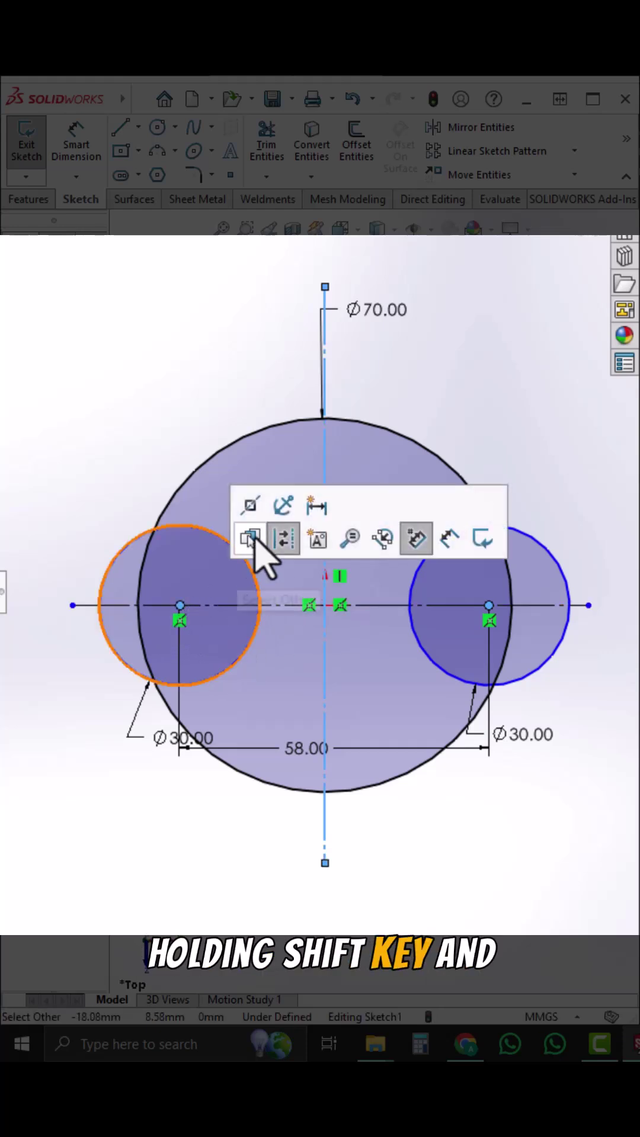
click(251, 508)
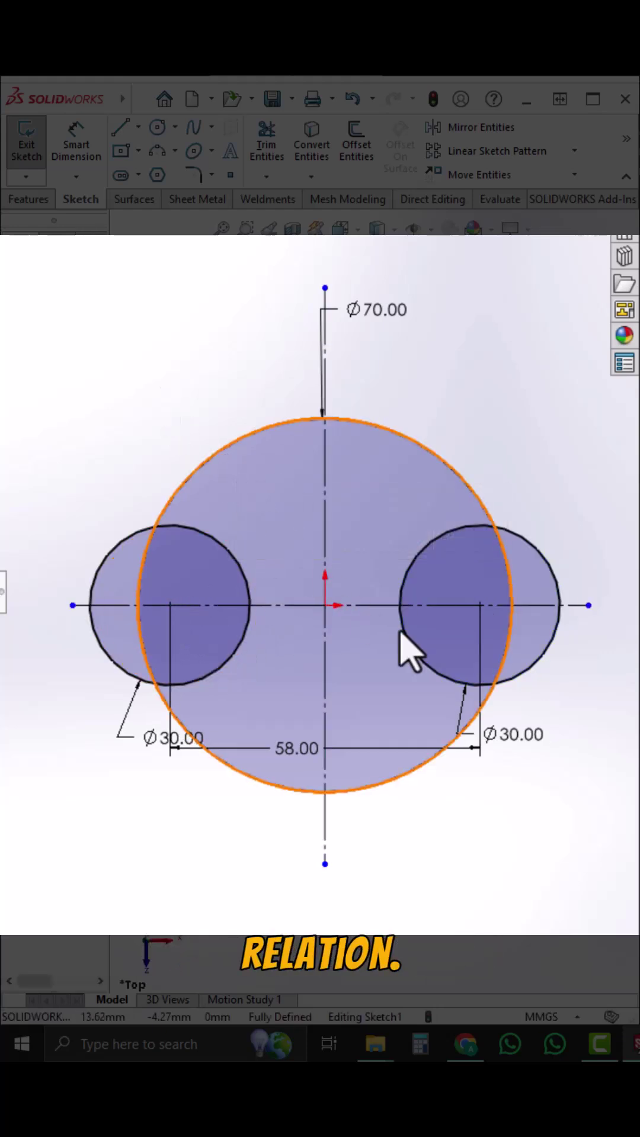
- Draw four lines joining the small circles to the 70 mm circle
key(l)
click(101, 564)
key(l)
click(449, 467)
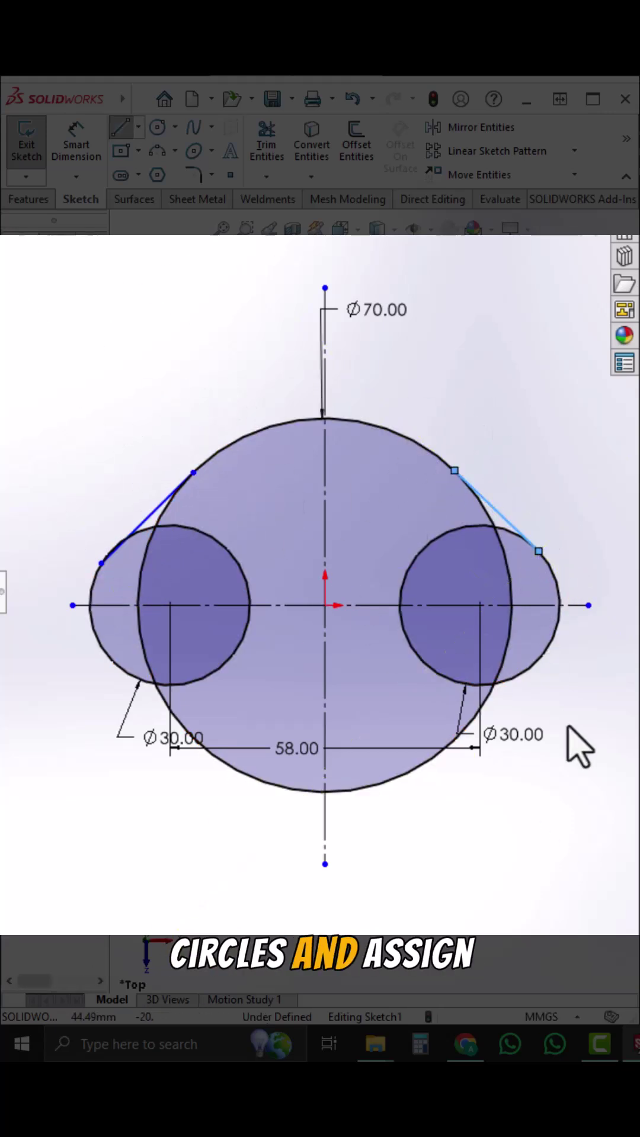
click(538, 658)
double_click(427, 762)
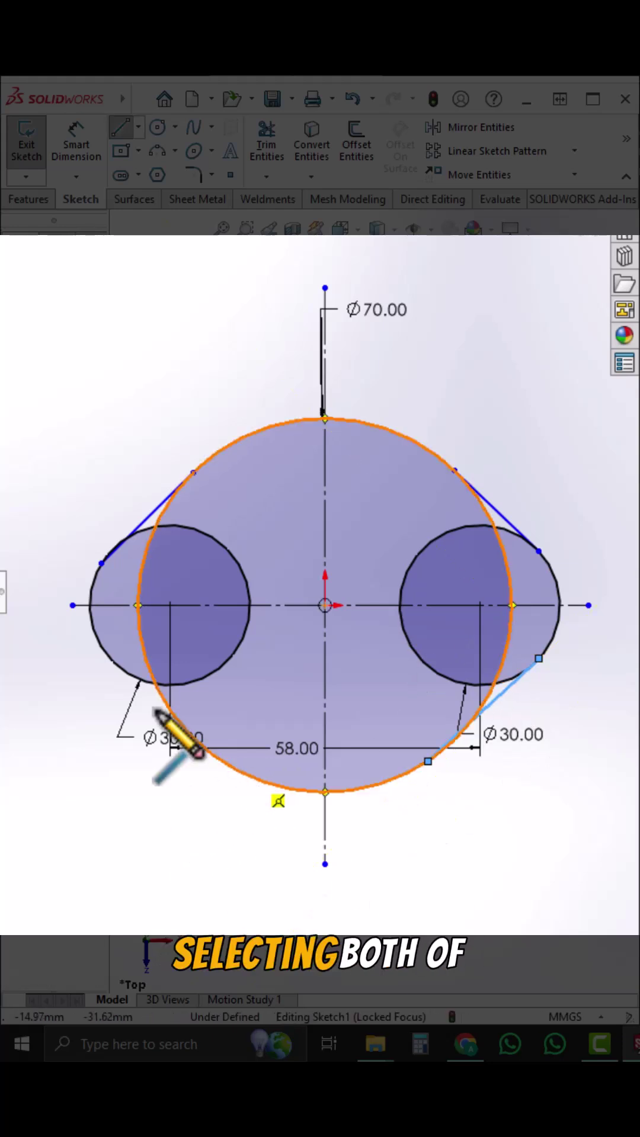
click(158, 685)
key(Escape)
- Make all four connecting lines tangent to their small and large circles
mouse_move(223, 406)
mouse_down()
mouse_move(152, 521)
mouse_move(87, 602)
mouse_up()
drag(509, 401, 452, 483)
click(558, 591)
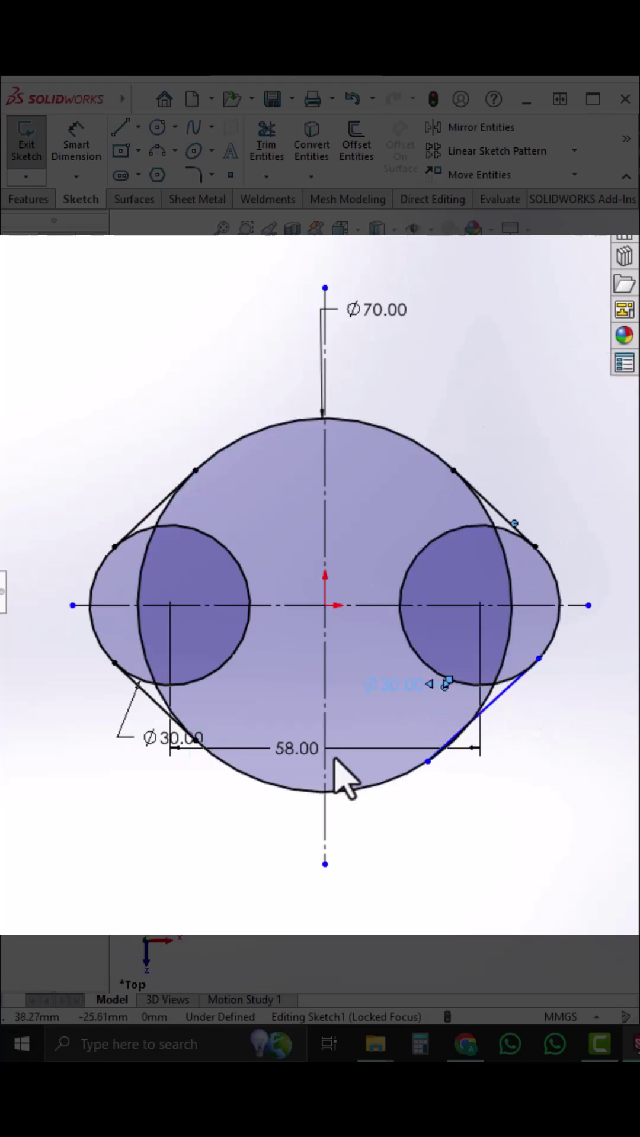
ctrl+click(488, 677)
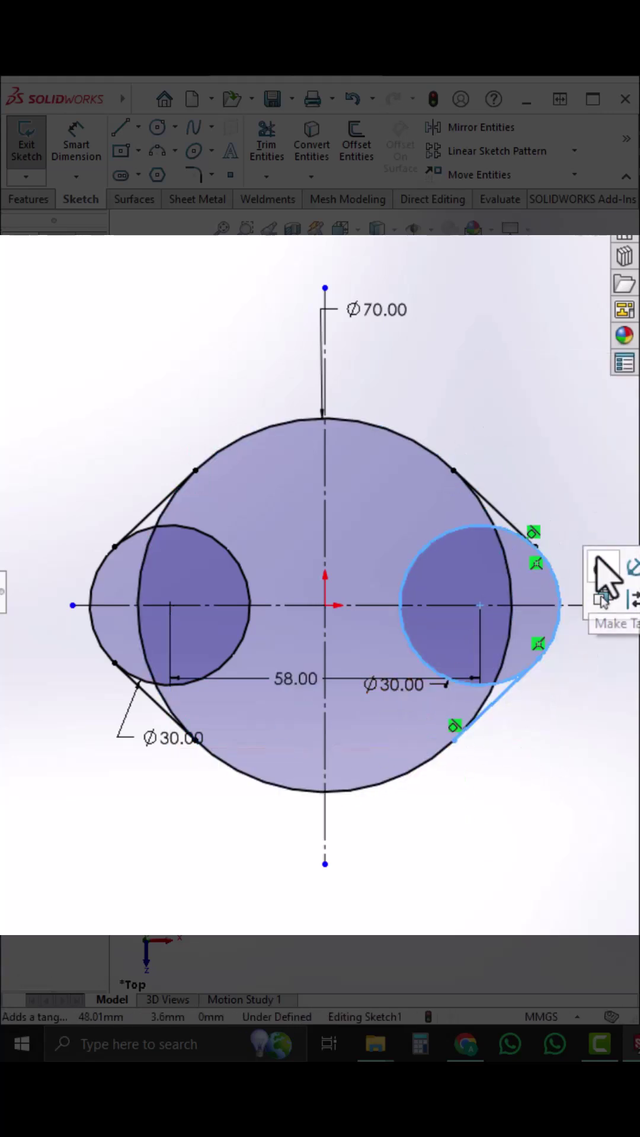
drag(169, 737, 171, 740)
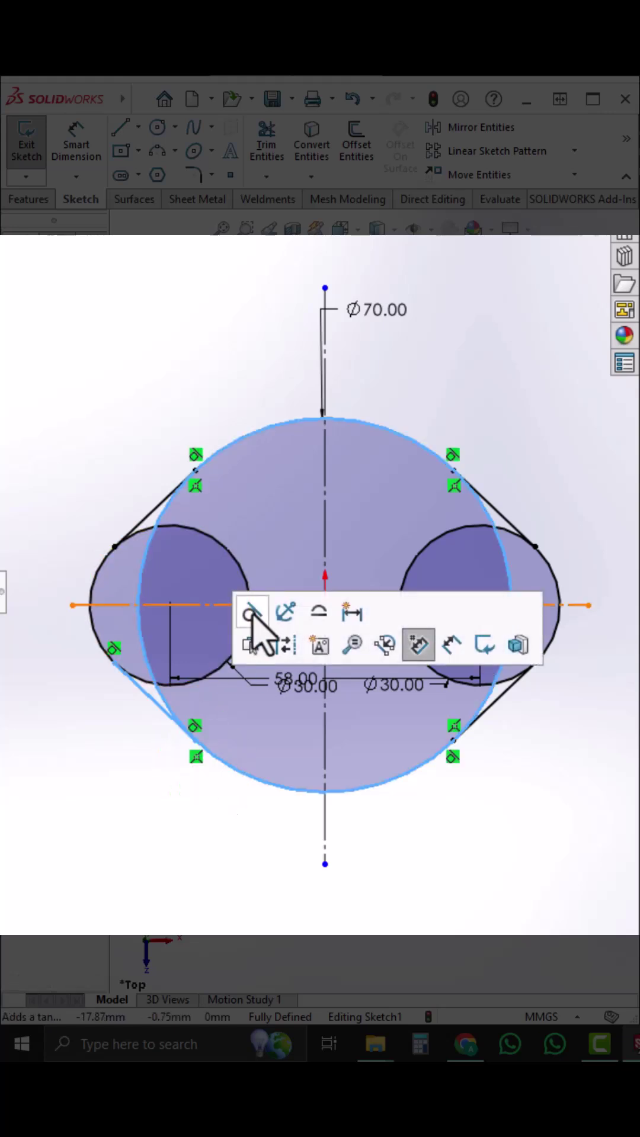
drag(93, 723, 135, 650)
drag(94, 640, 96, 638)
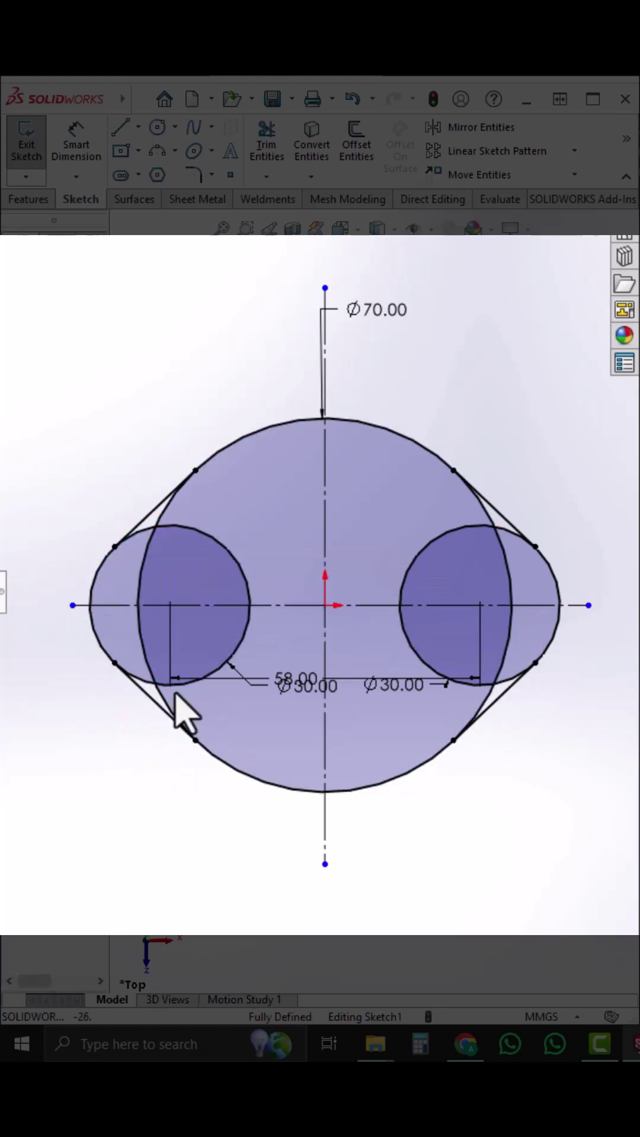
- Trim away the inner arcs, leaving only the outer lobed profile
click(267, 142)
drag(236, 531, 165, 520)
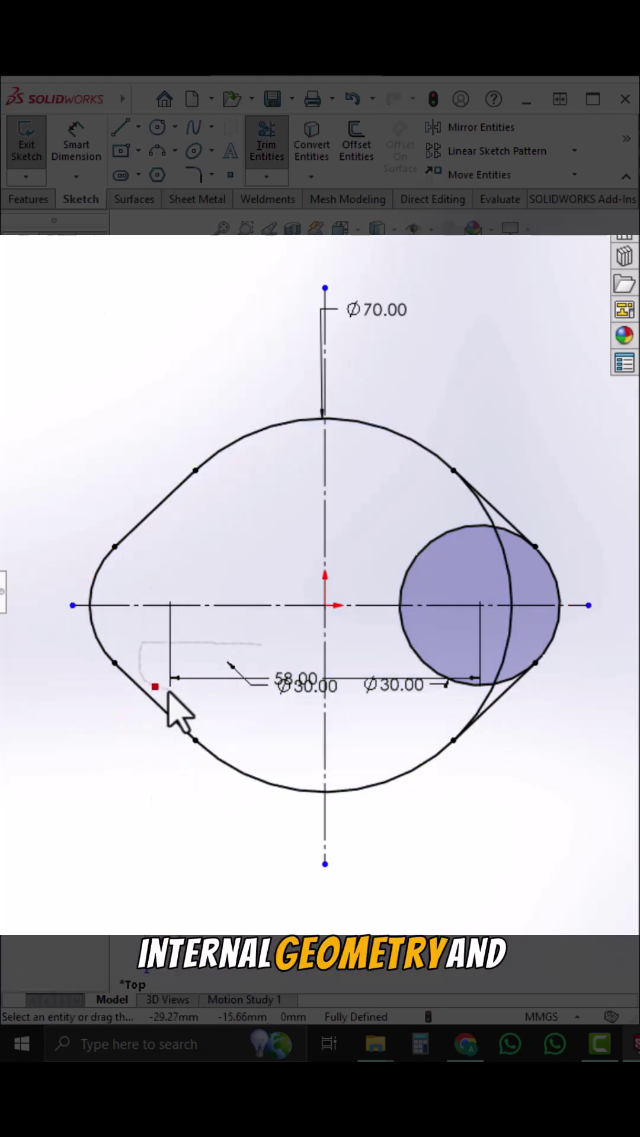
drag(160, 667, 515, 614)
drag(495, 533, 97, 441)
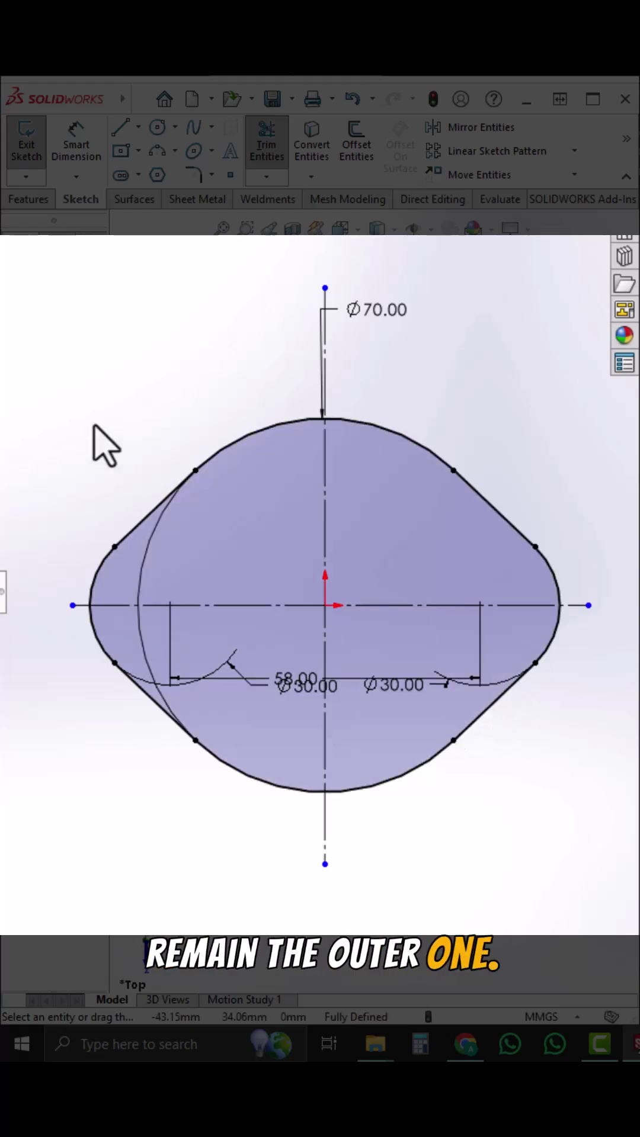
- Add two 12 mm hole circles at the lobe centres
key(c)
click(169, 606)
click(224, 635)
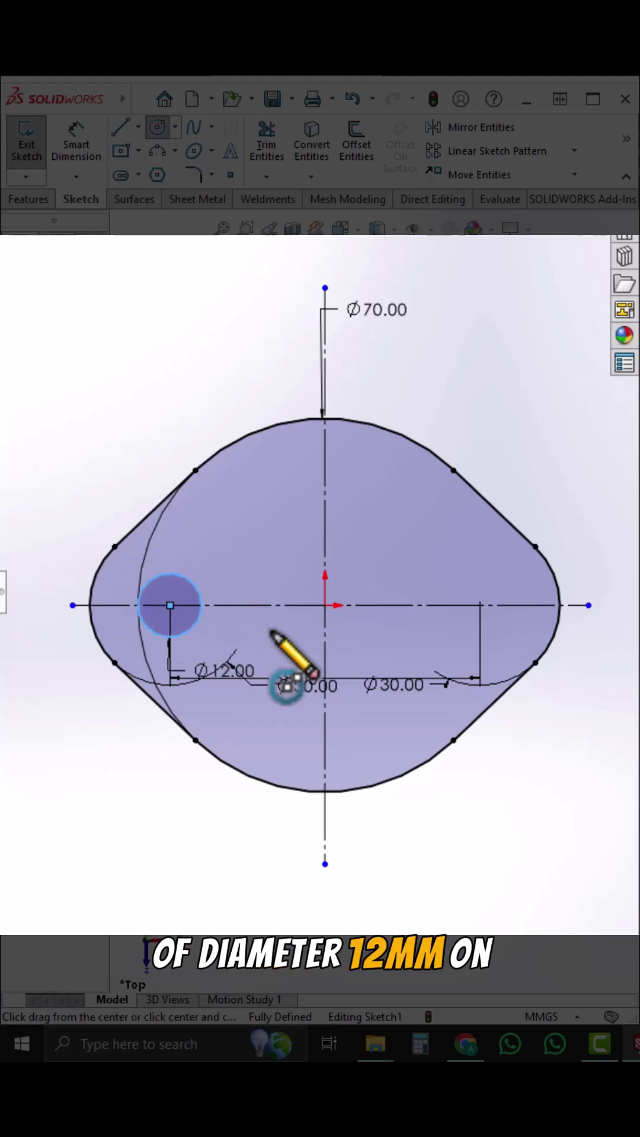
click(481, 606)
text(6)
key(Return)
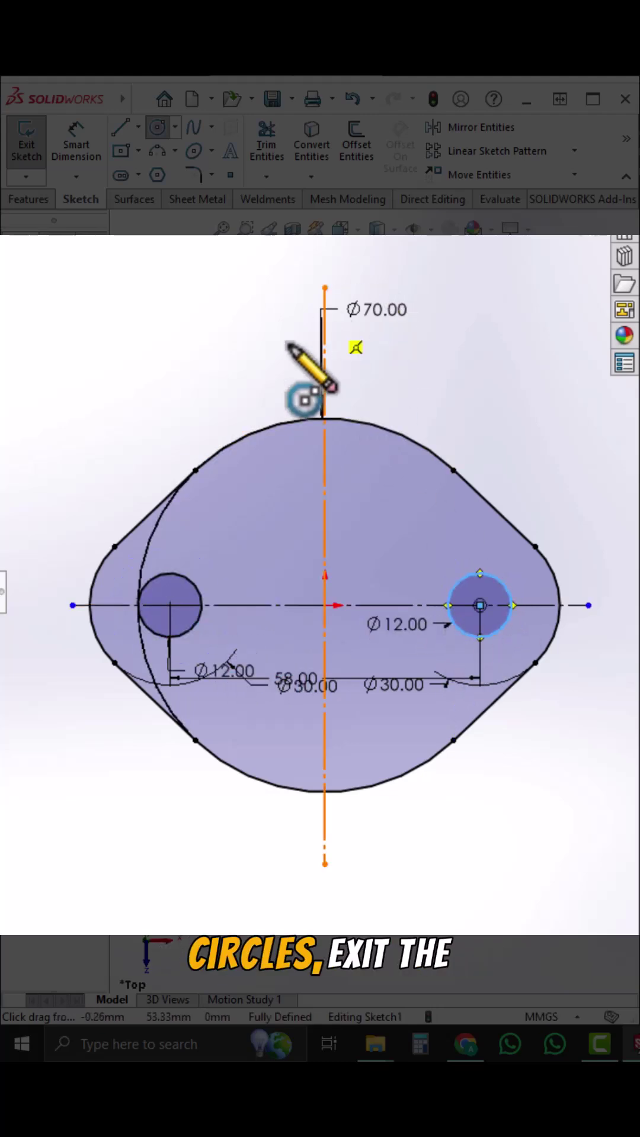
- Extrude the lobed sketch into a solid base plate
key(Escape)
click(577, 260)
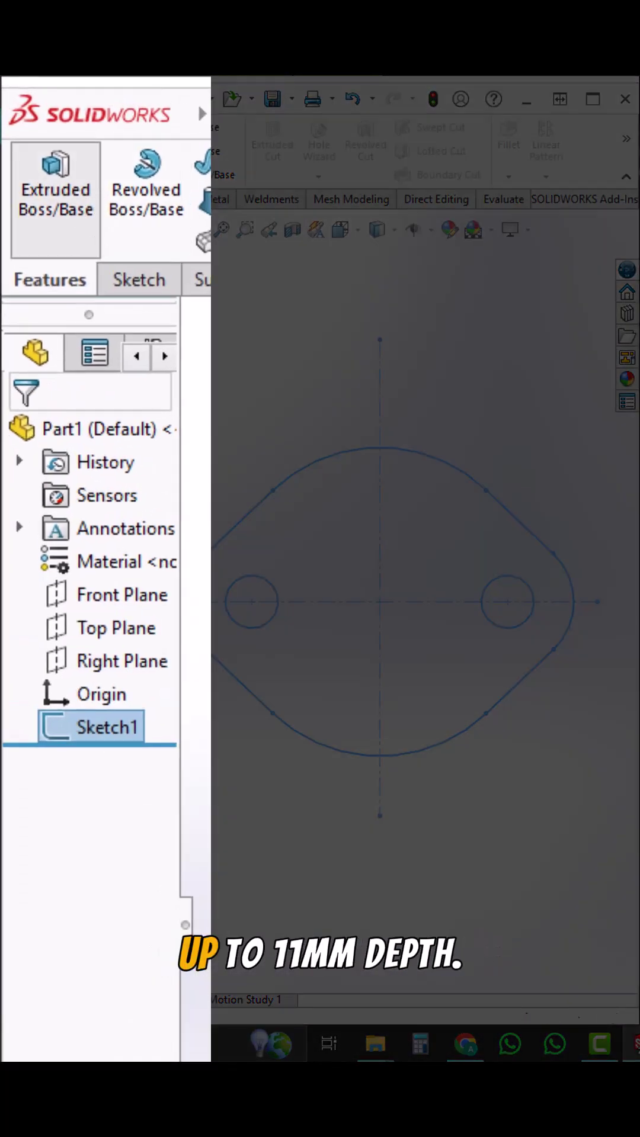
click(33, 143)
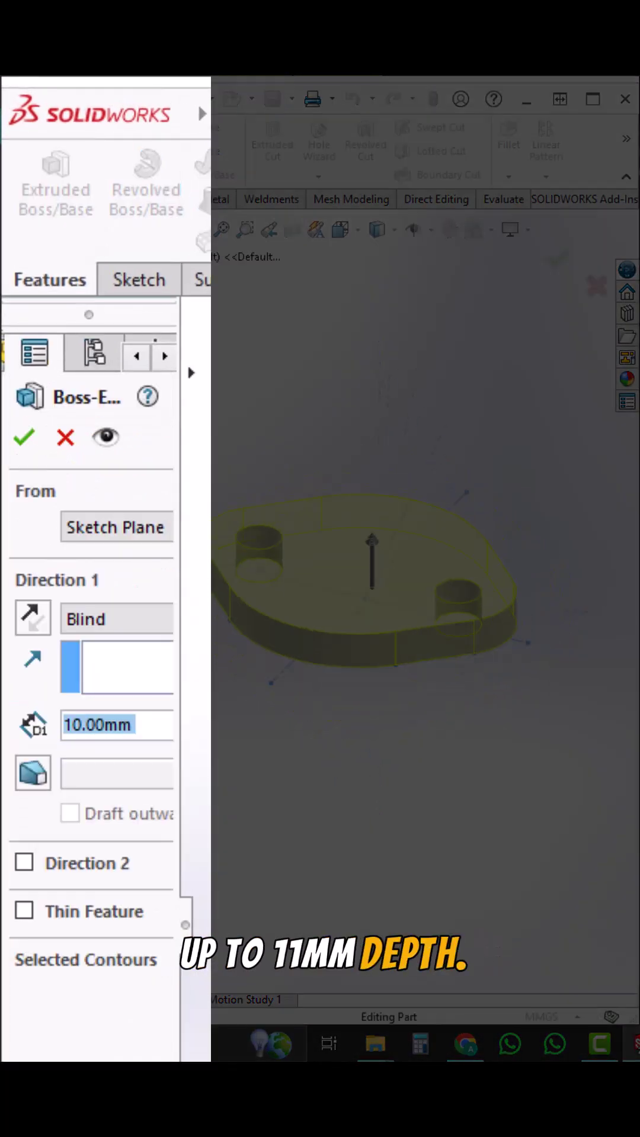
key(Return)
- On the Front Plane, draw 70 mm vertical and 70 mm horizontal path lines from the origin
click(67, 410)
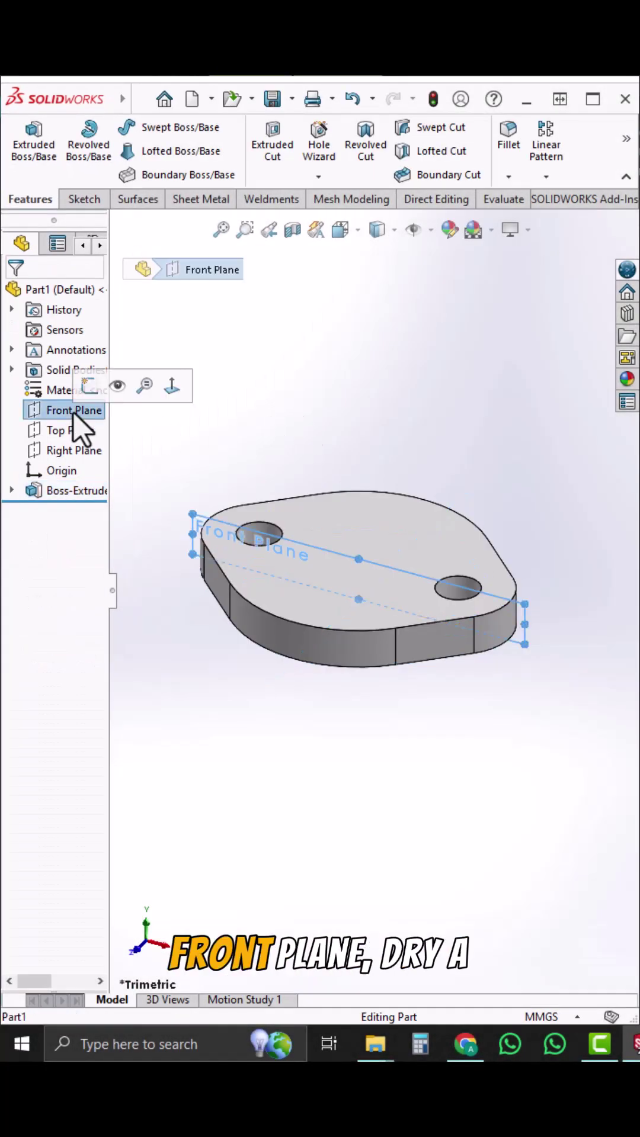
click(90, 388)
key(l)
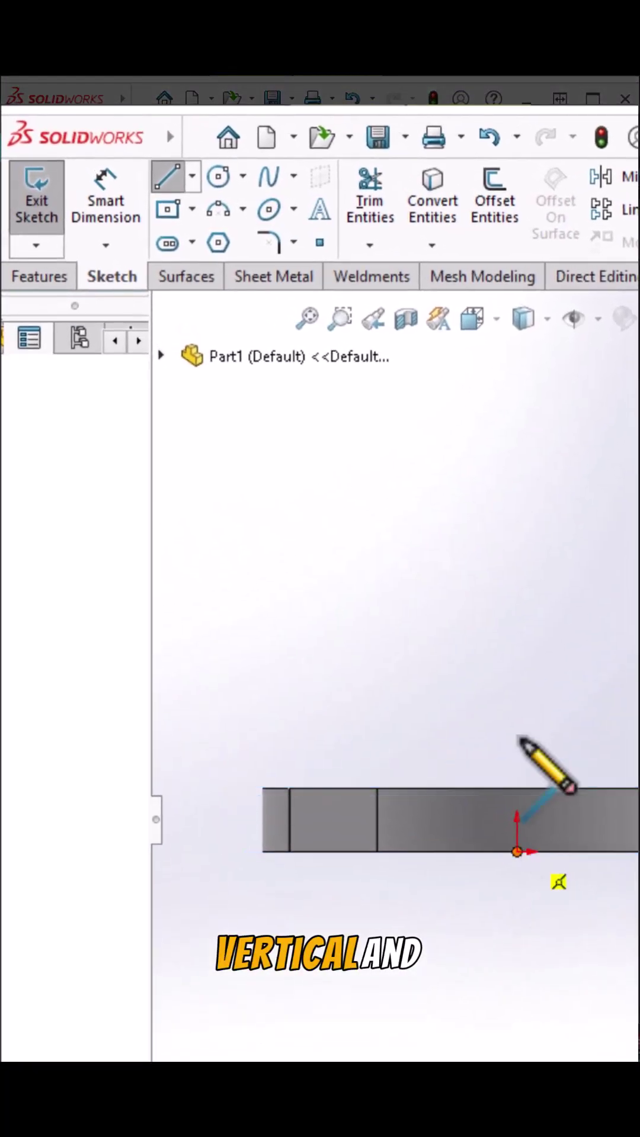
click(372, 612)
text(70)
key(Return)
text(74)
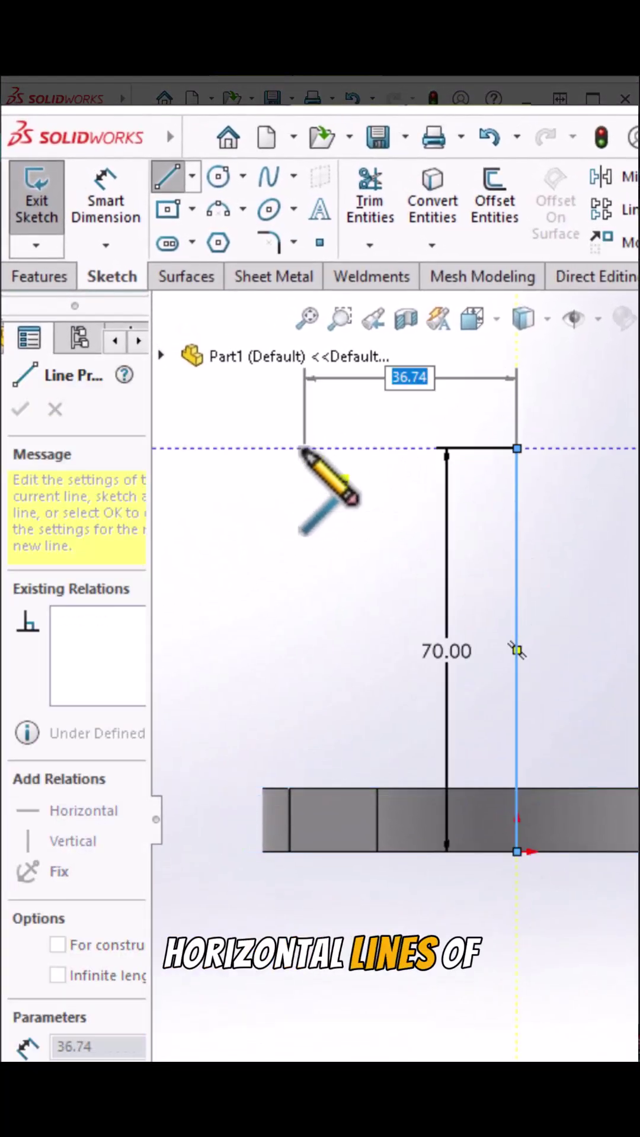
text(0)
key(Return)
key(Escape)
key(f)
- Round the path's corner with a 35 mm sketch fillet
click(267, 242)
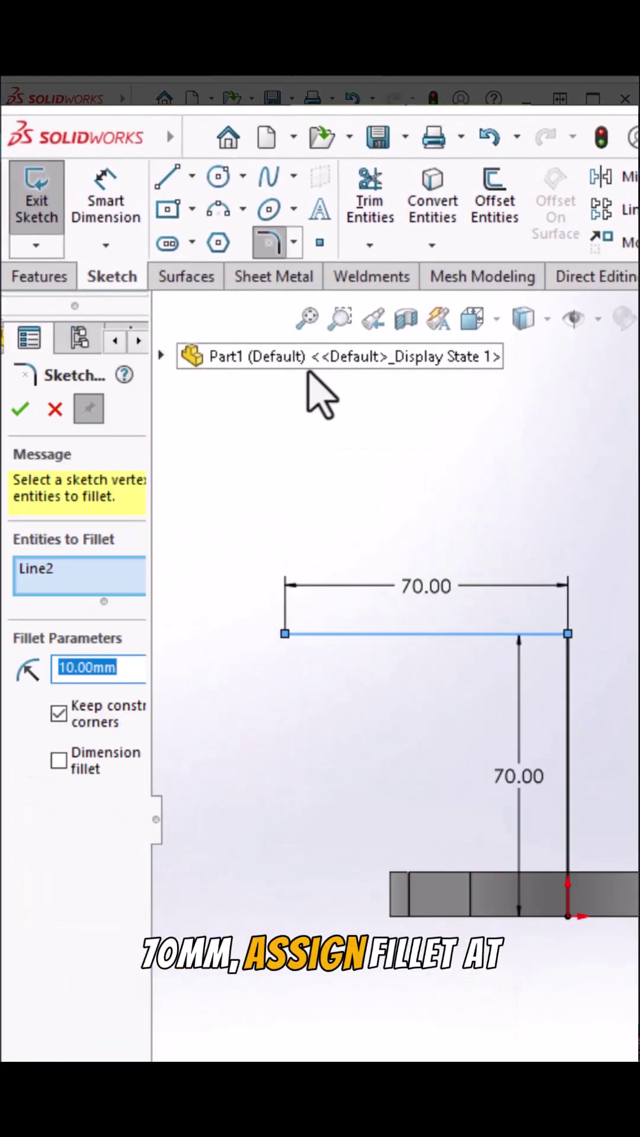
click(567, 666)
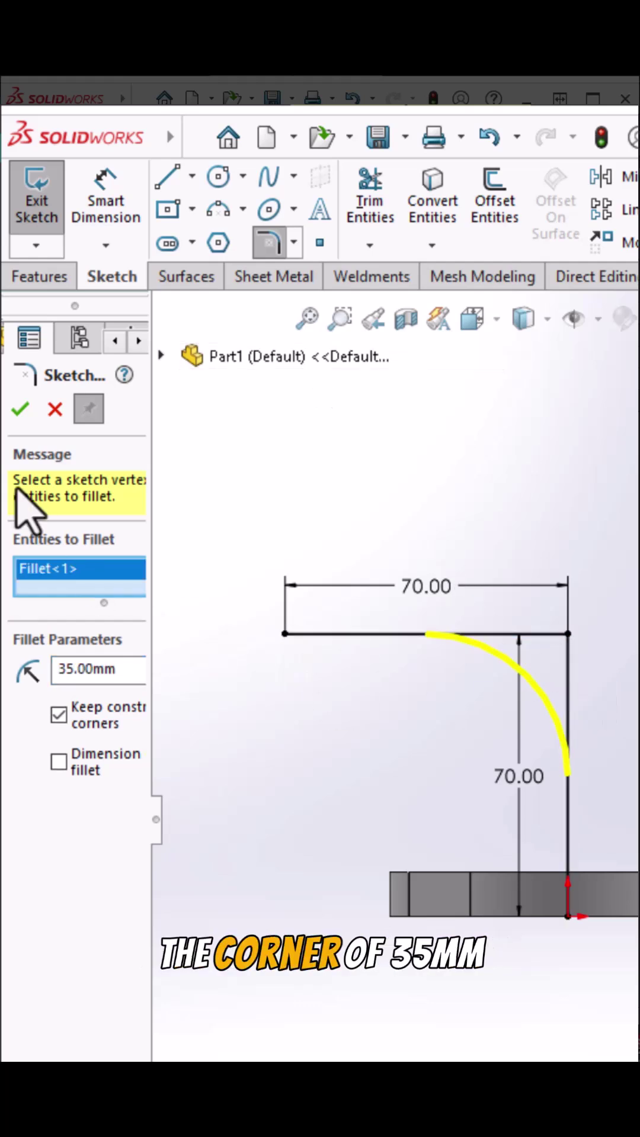
click(18, 411)
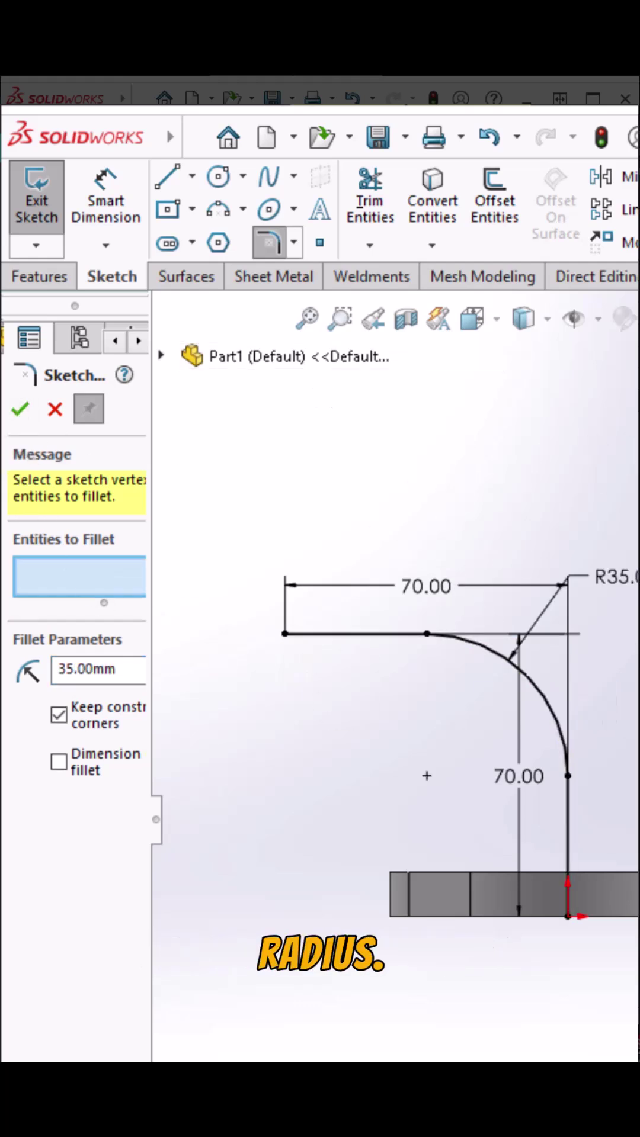
key(Escape)
- Sweep a 40 mm circular tube along the elbow path sketch
click(46, 281)
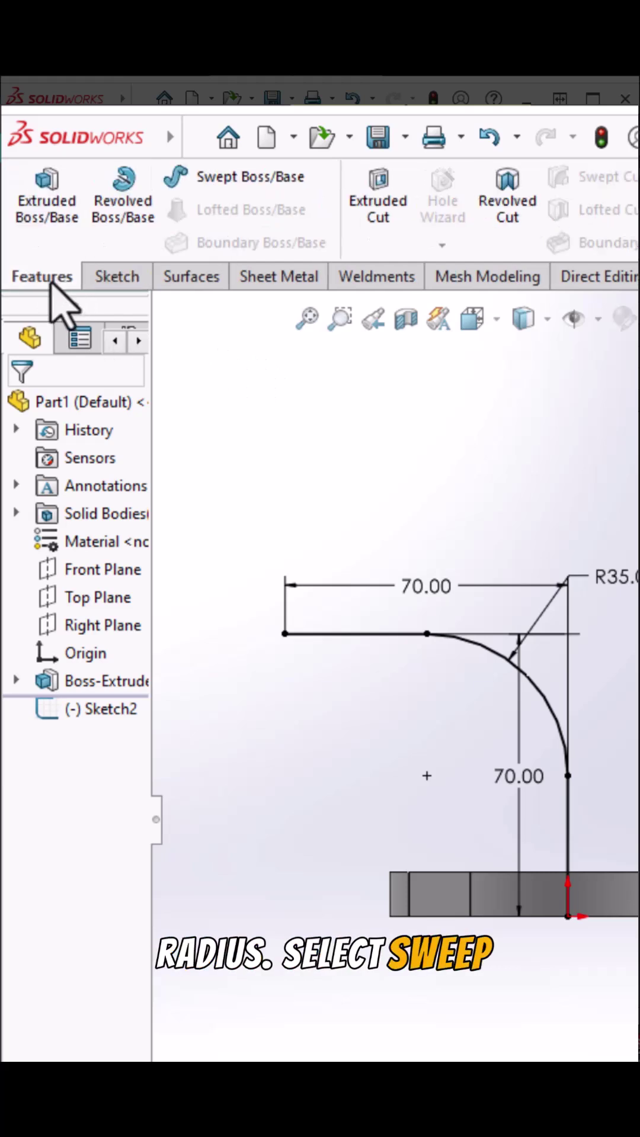
click(250, 176)
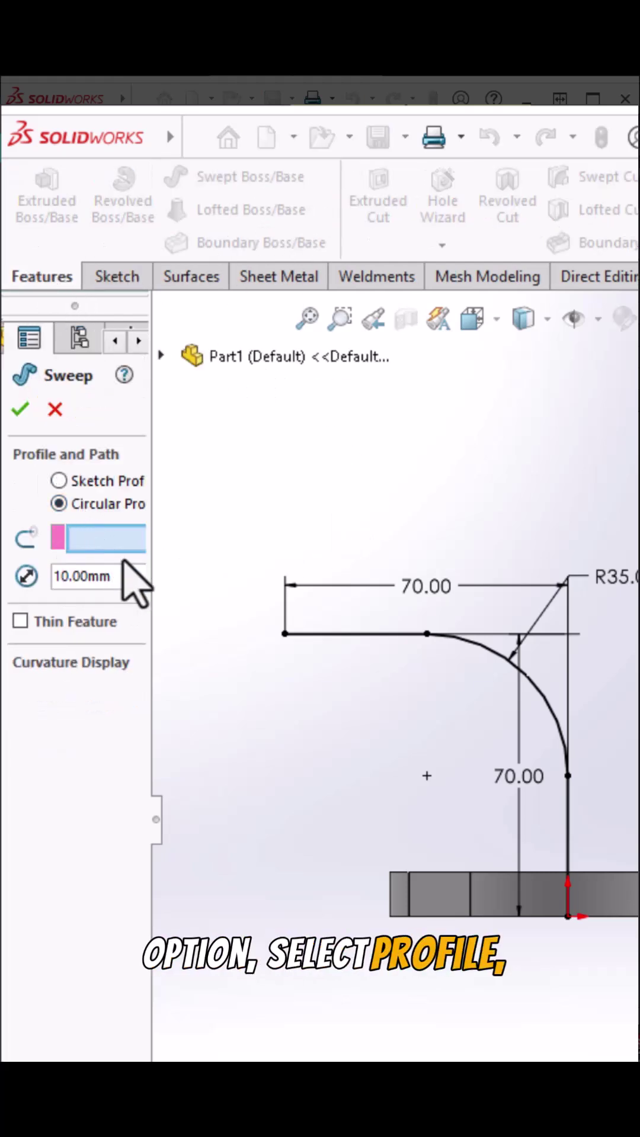
click(338, 637)
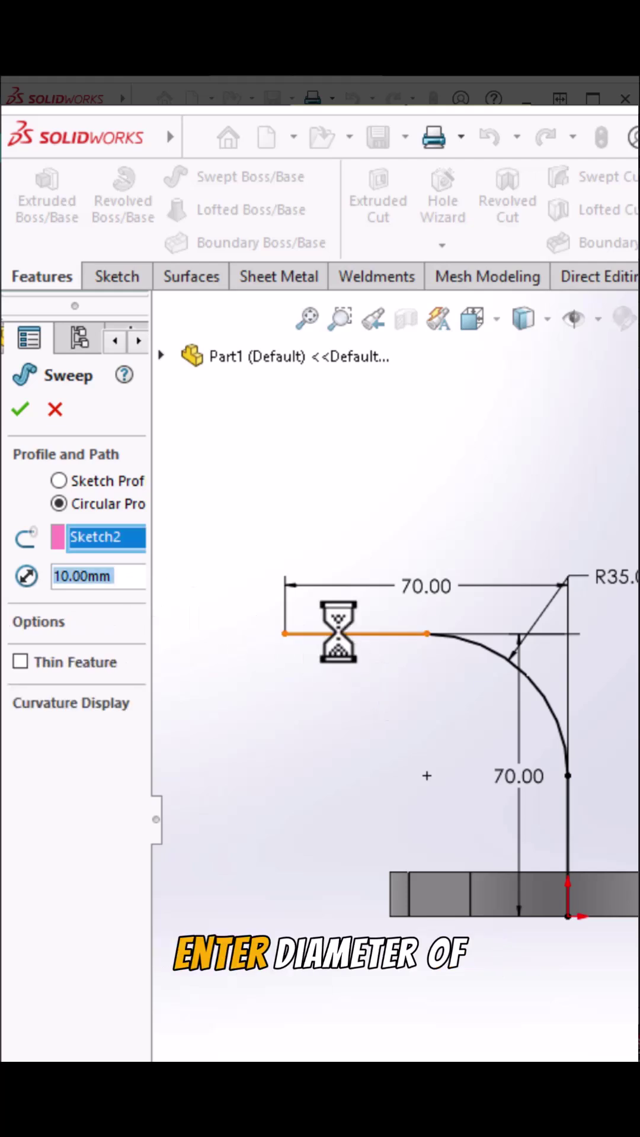
double_click(115, 576)
text(40)
key(Return)
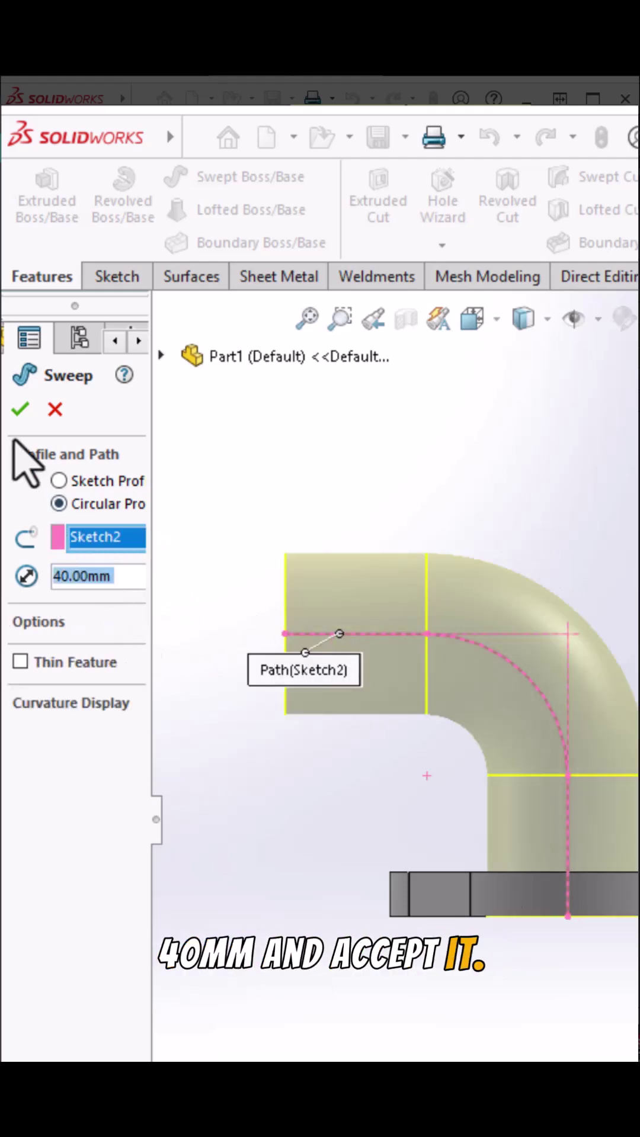
click(18, 411)
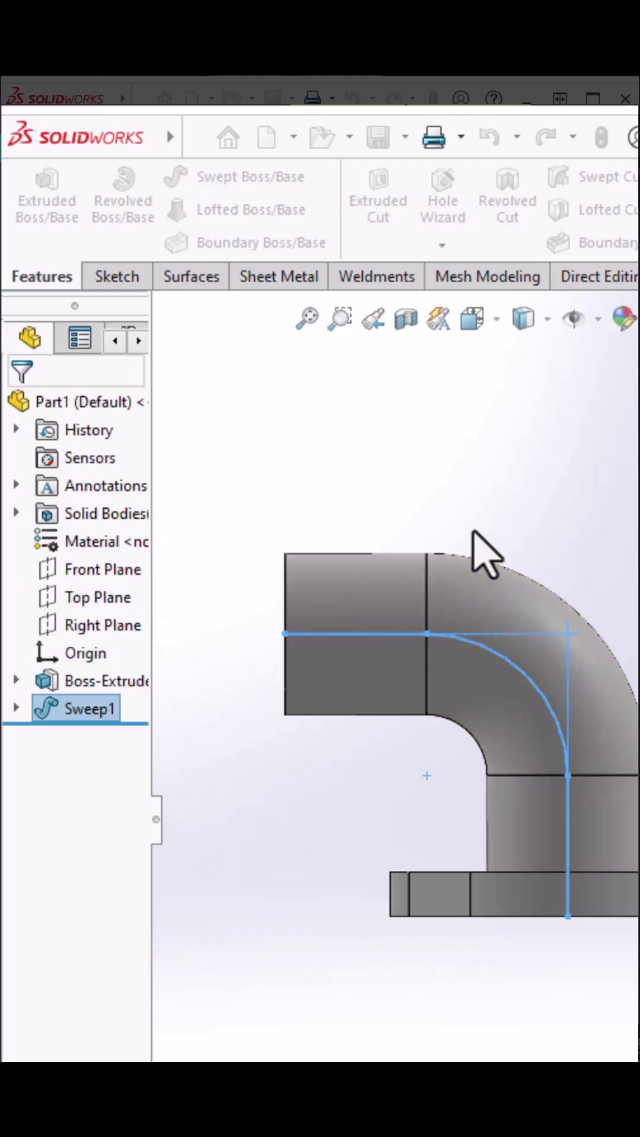
- Swept-cut a 26 mm circular bore along the same path sketch
click(91, 711)
click(17, 709)
click(102, 737)
click(560, 176)
click(107, 504)
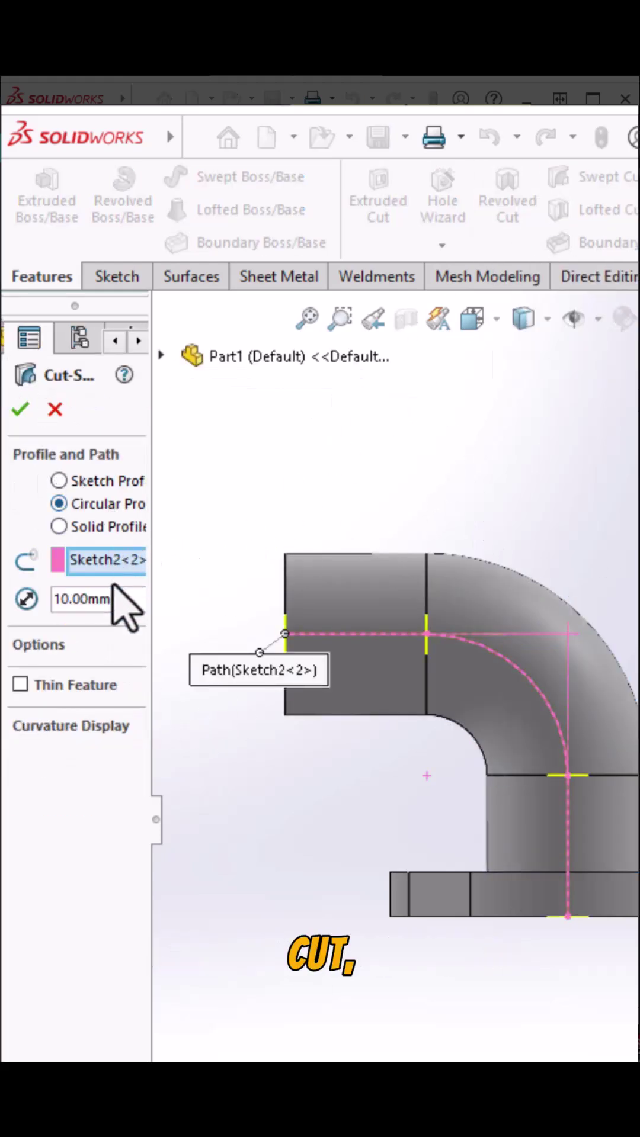
text(26)
key(Return)
key(Return)
- Sketch a 78 mm circle and a 10 mm hole on the elbow's open end face
middle_drag(305, 596, 338, 444)
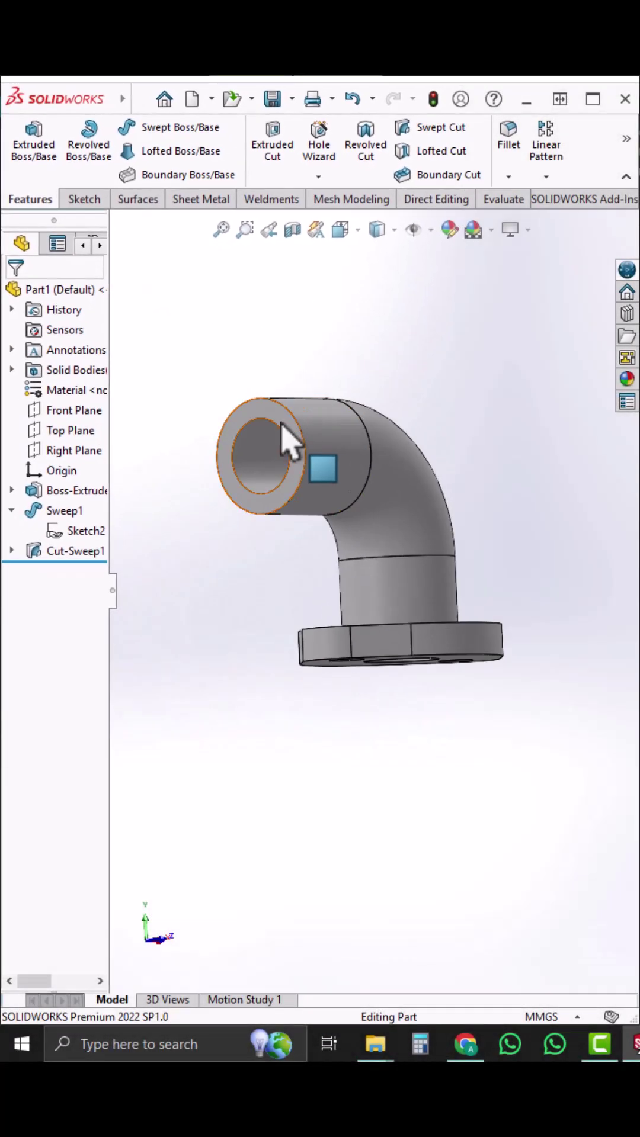
click(272, 413)
click(355, 365)
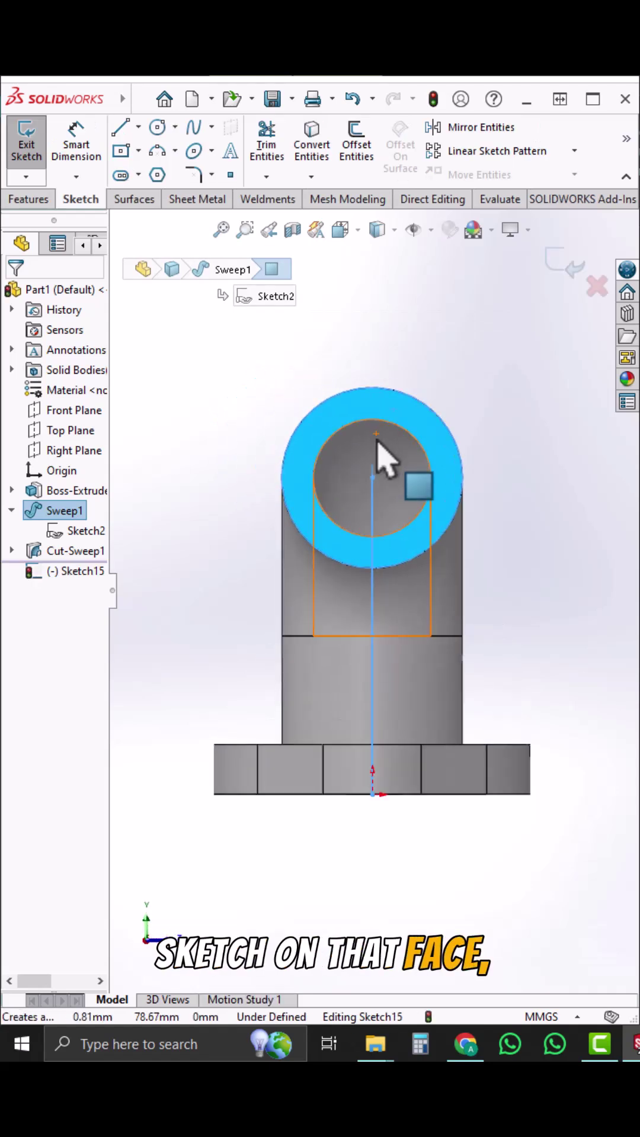
right_drag(336, 336, 422, 336)
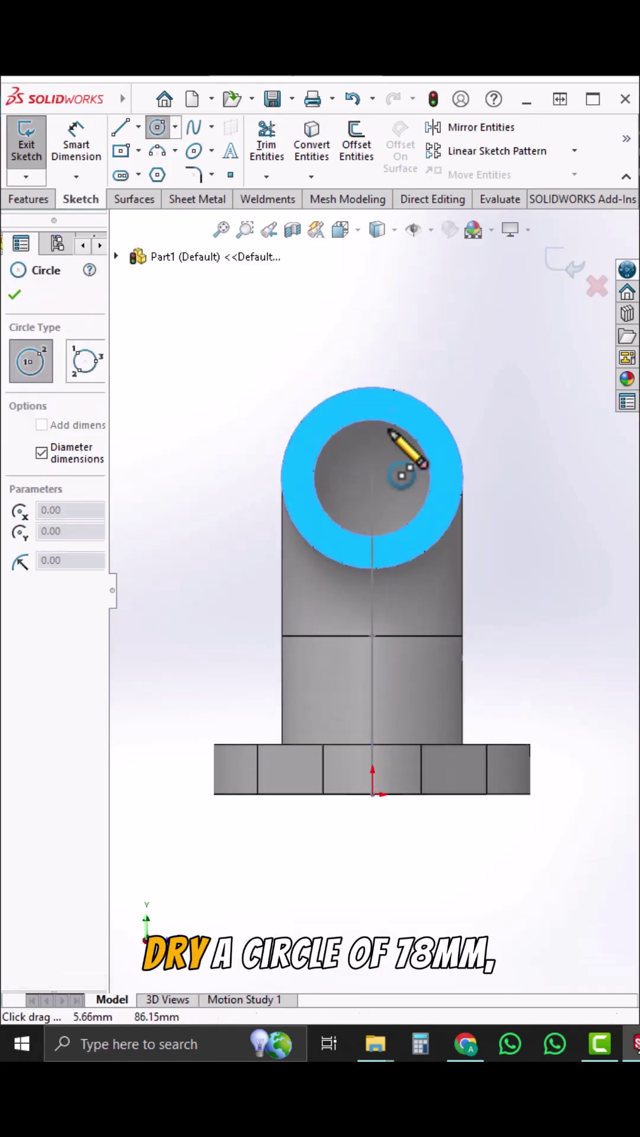
click(372, 477)
text(78)
key(Return)
click(371, 357)
text(10)
key(Return)
key(Escape)
- Dimension the 10 mm hole 30 mm from the flange centre
right_drag(223, 386, 188, 246)
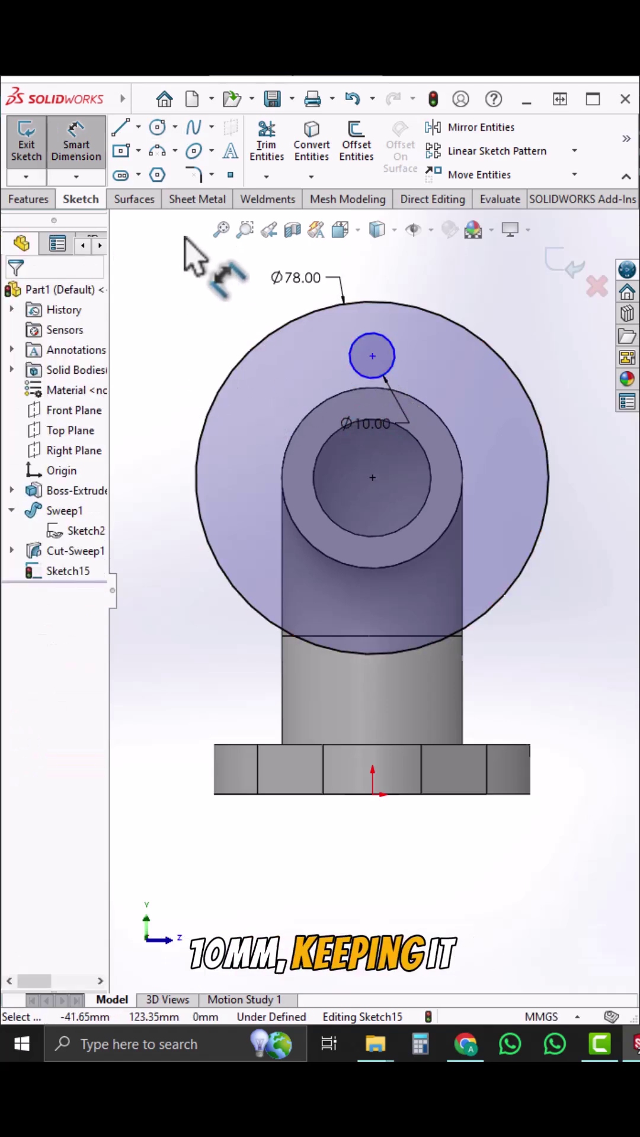
click(373, 479)
click(173, 433)
text(30)
key(Return)
key(Escape)
- Circular-pattern the hole four times around the flange centre
click(371, 359)
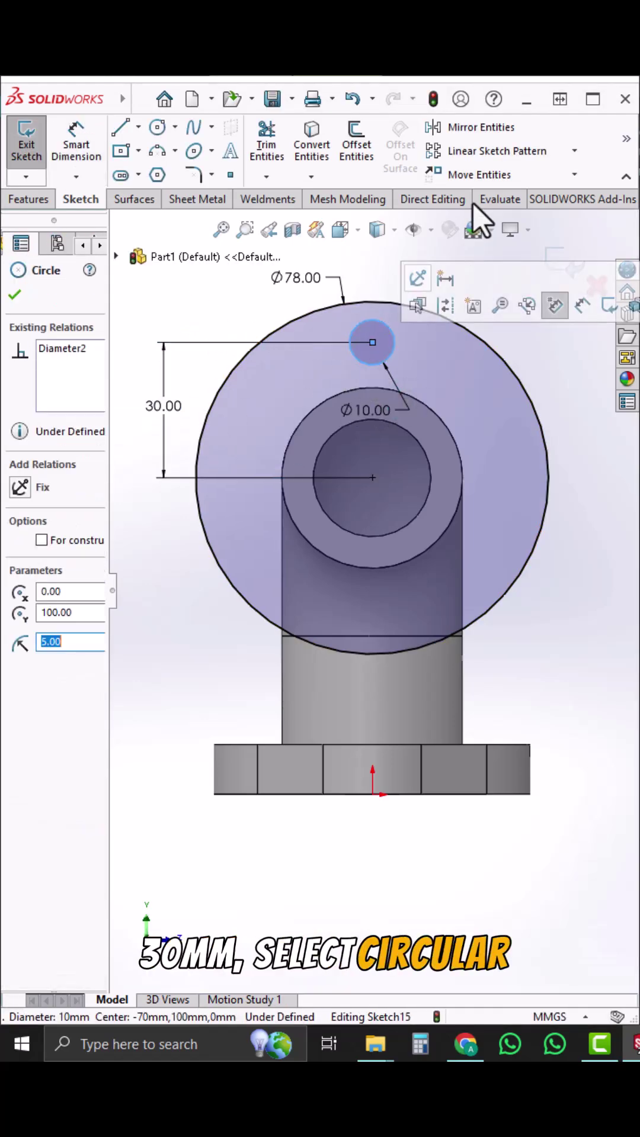
click(575, 149)
click(520, 195)
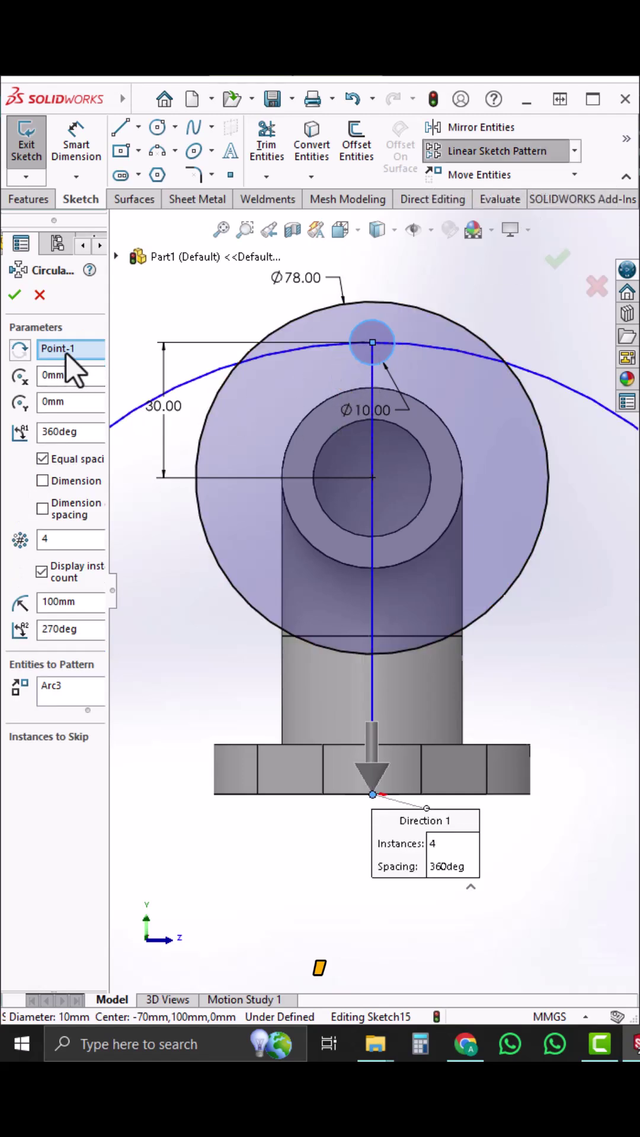
right_click(88, 354)
click(125, 363)
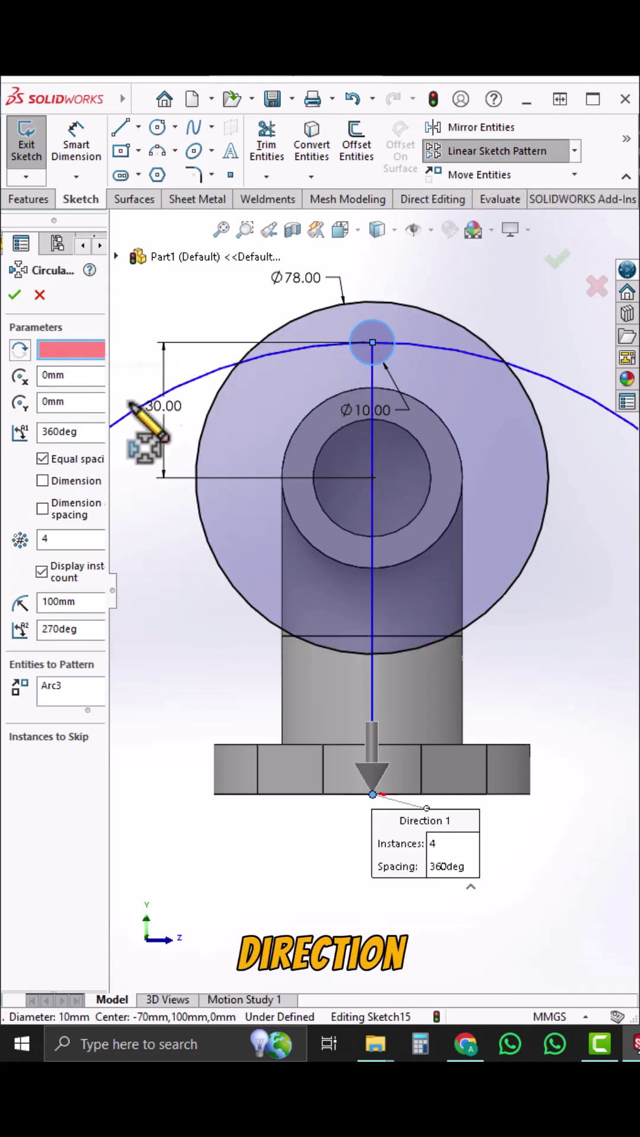
click(374, 477)
key(Return)
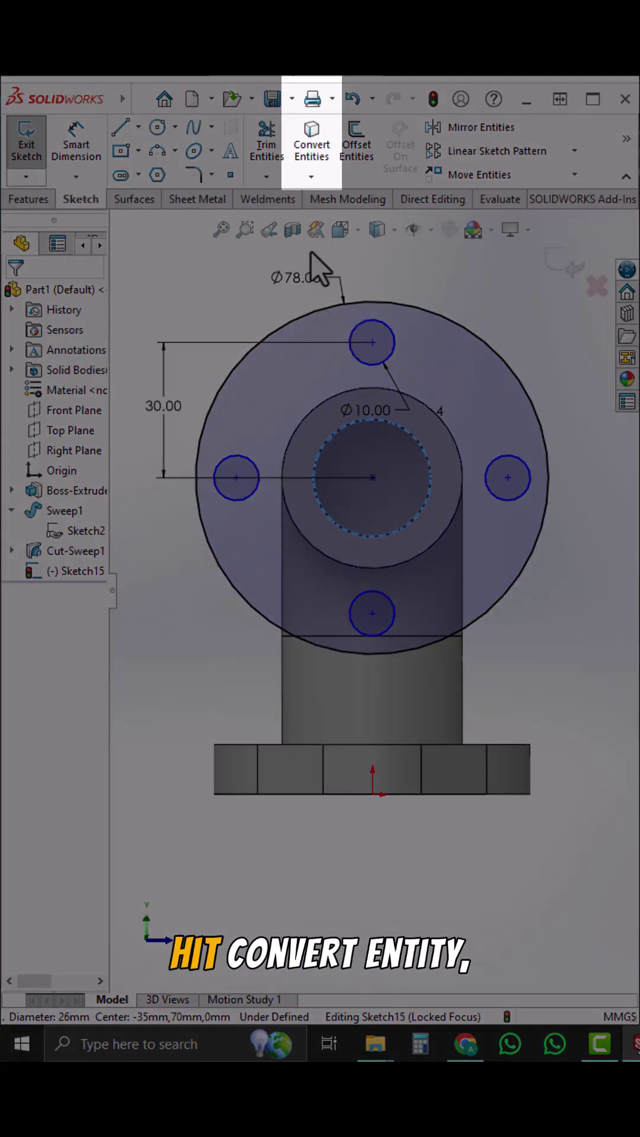
- Convert the end face's outer edge and extrude the flange sketch 8 mm
click(316, 147)
click(238, 337)
click(45, 158)
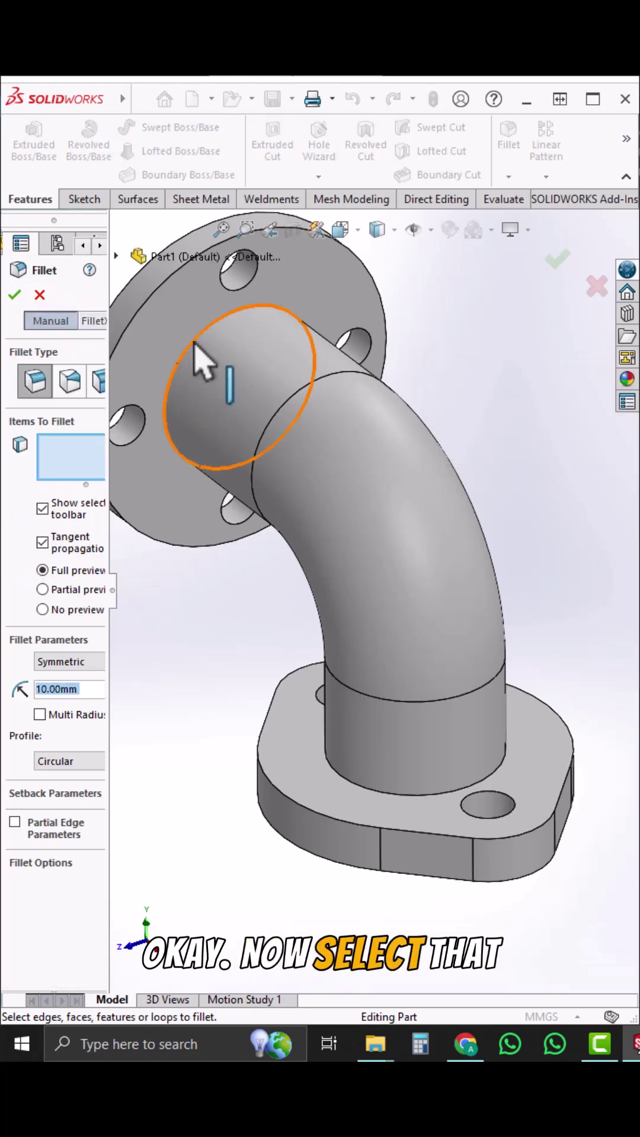
- Fillet the flange edge with a 2.5 mm radius
click(194, 342)
click(88, 689)
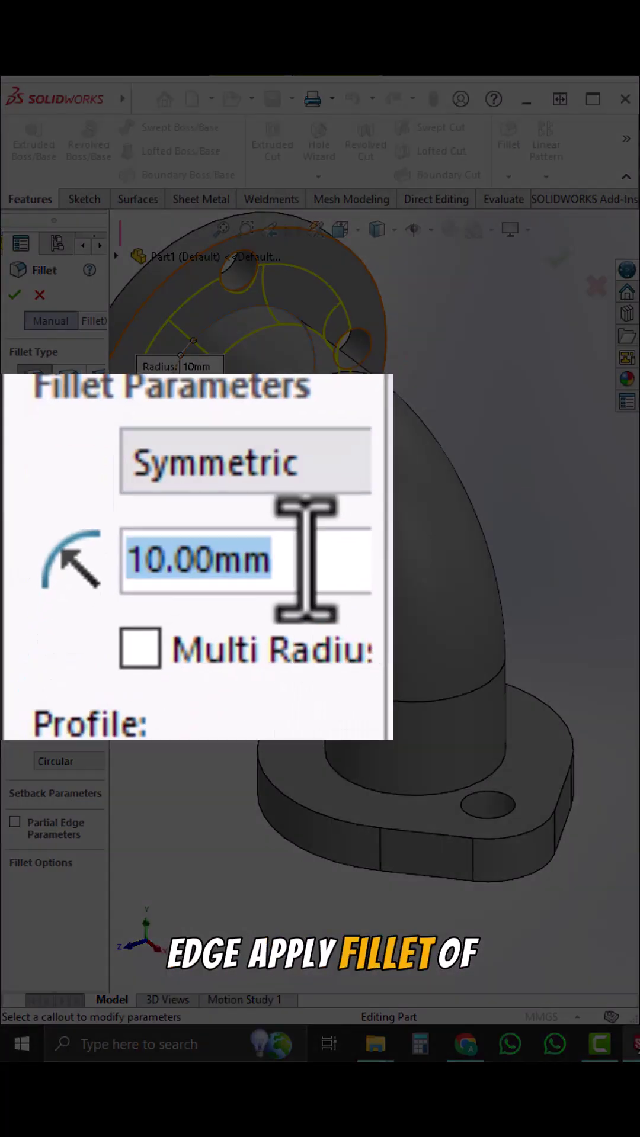
text(2.5)
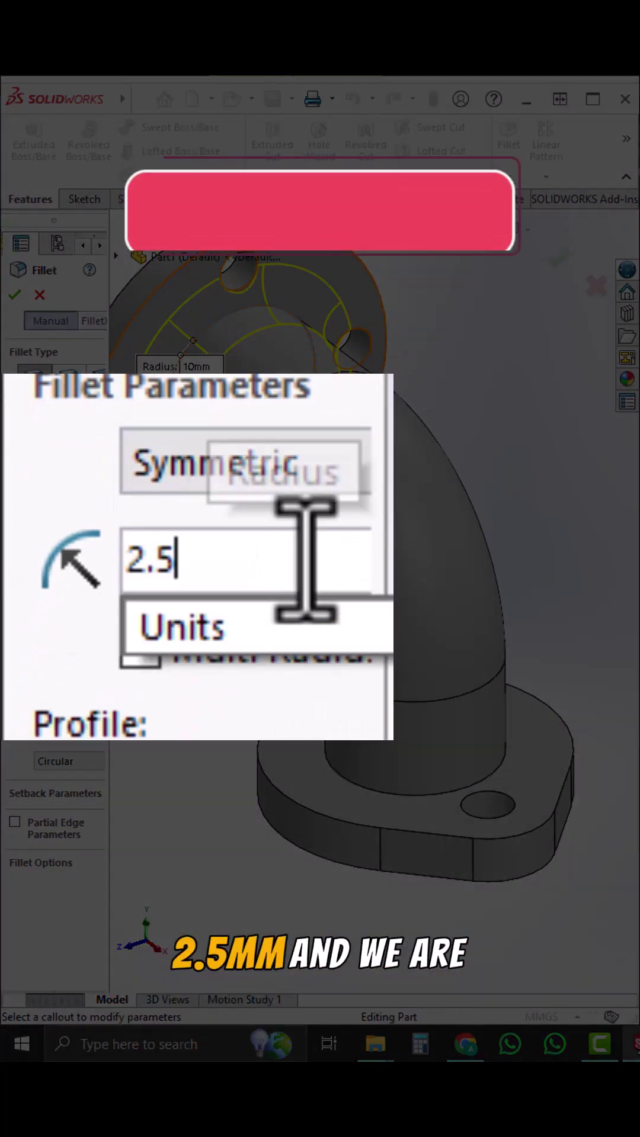
key(Return)
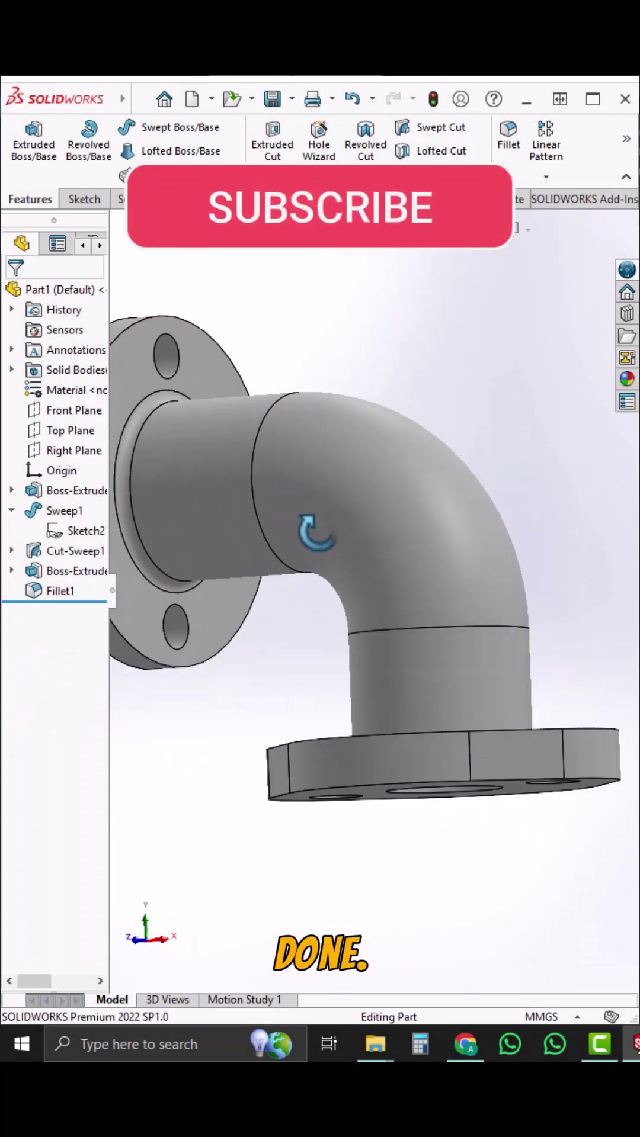